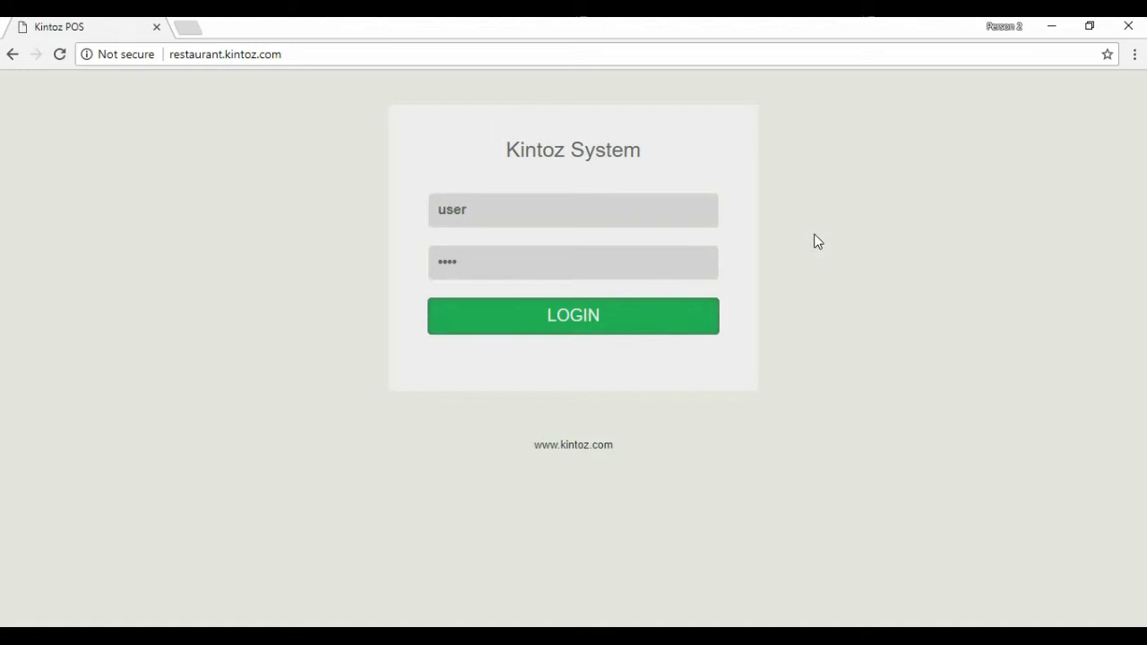
# Log in with the prefilled credentials and open the dine-in sales order for Table 1.
pyautogui.click(640, 326)
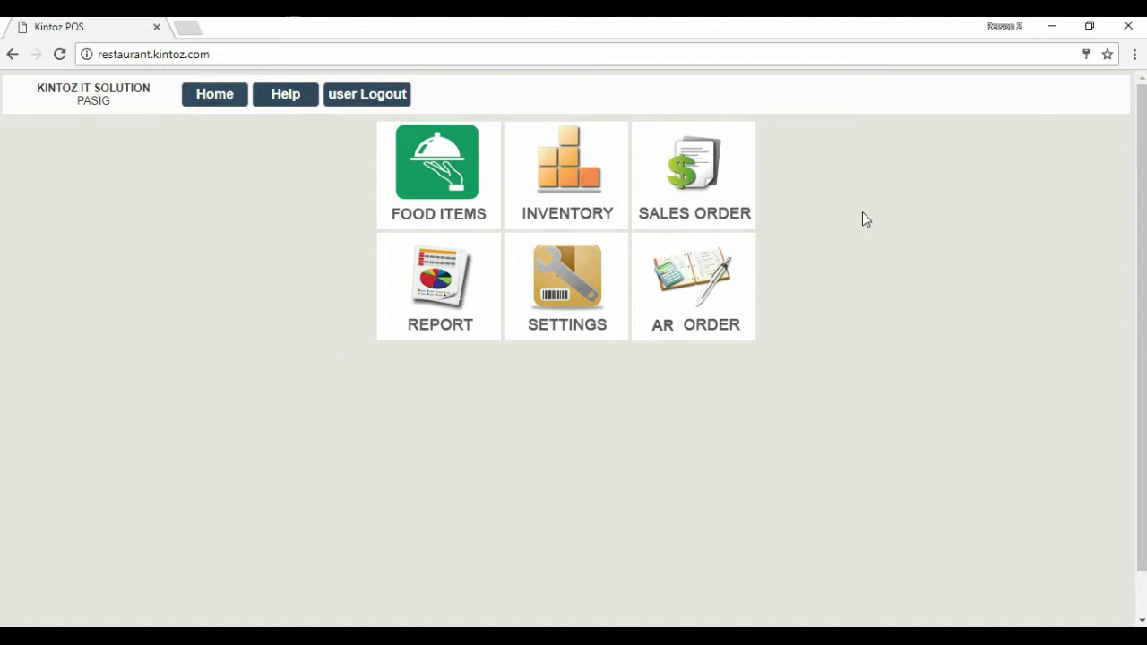
pyautogui.click(690, 188)
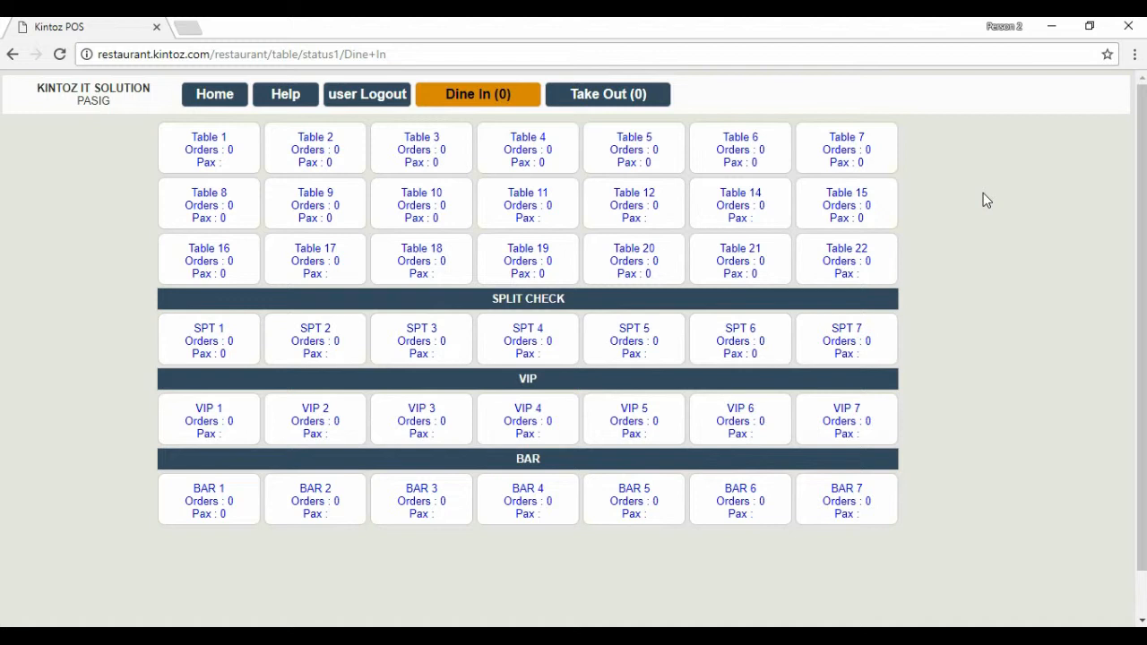
pyautogui.click(206, 158)
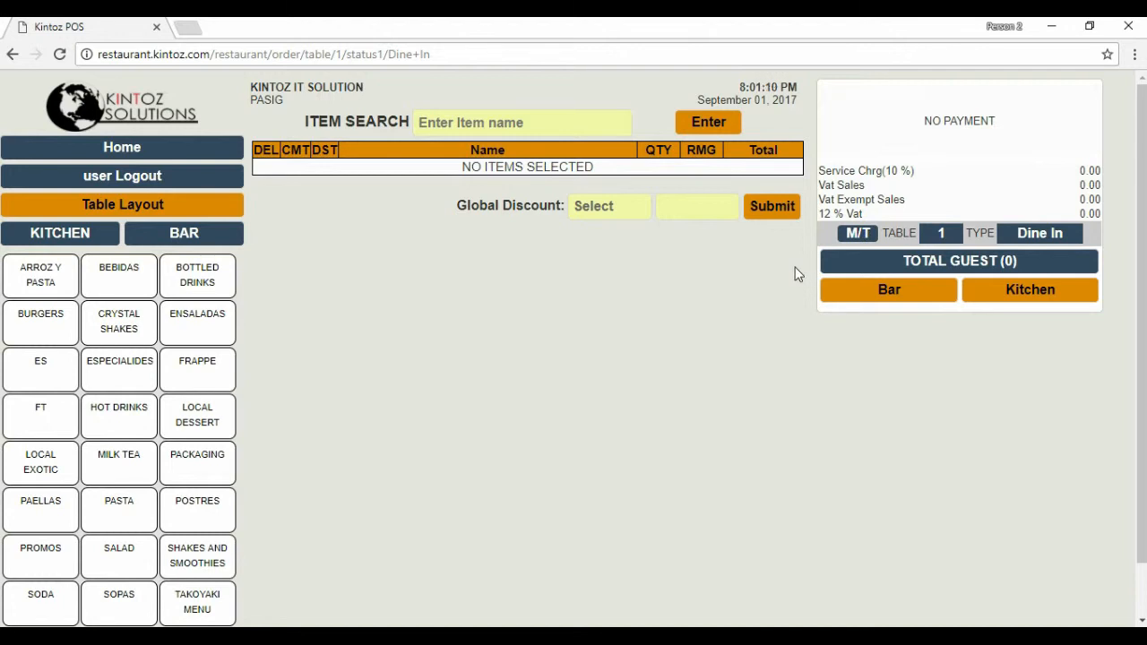
# Register 3 regular guests for Table 1, keeping the preselected order taker.
pyautogui.click(870, 267)
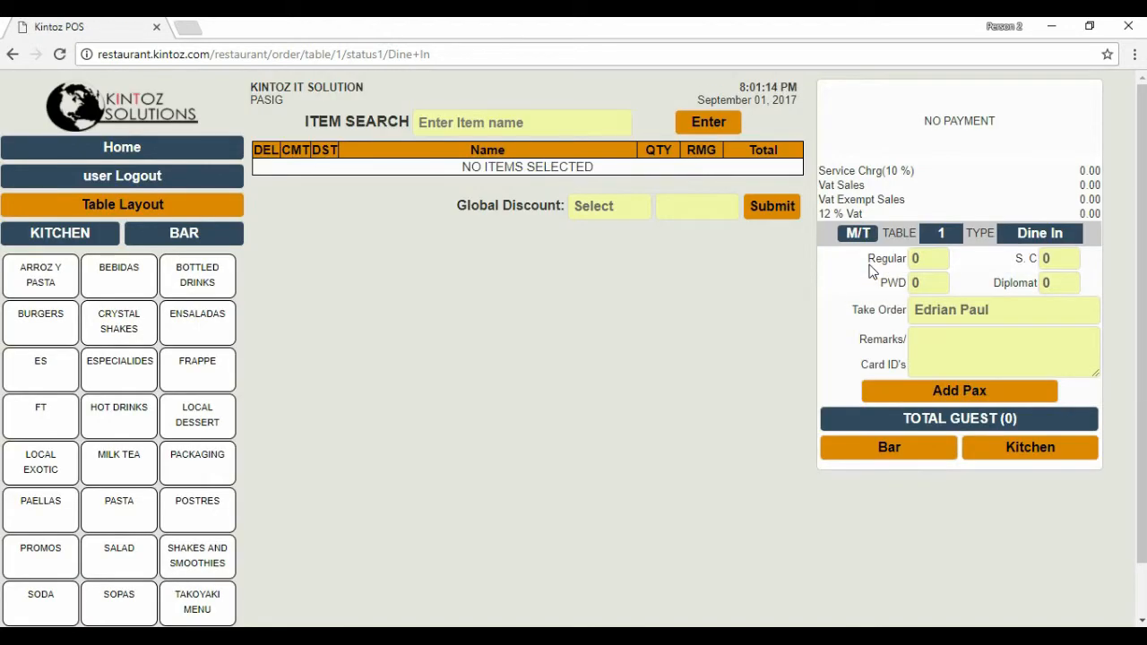
pyautogui.click(920, 258)
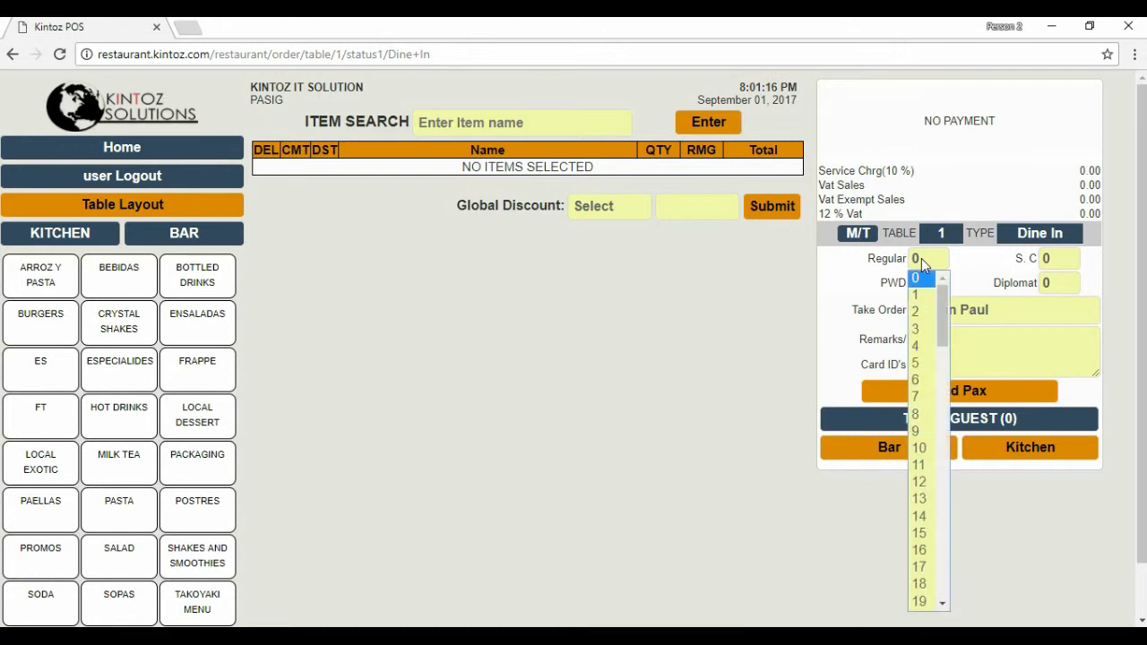
pyautogui.click(927, 328)
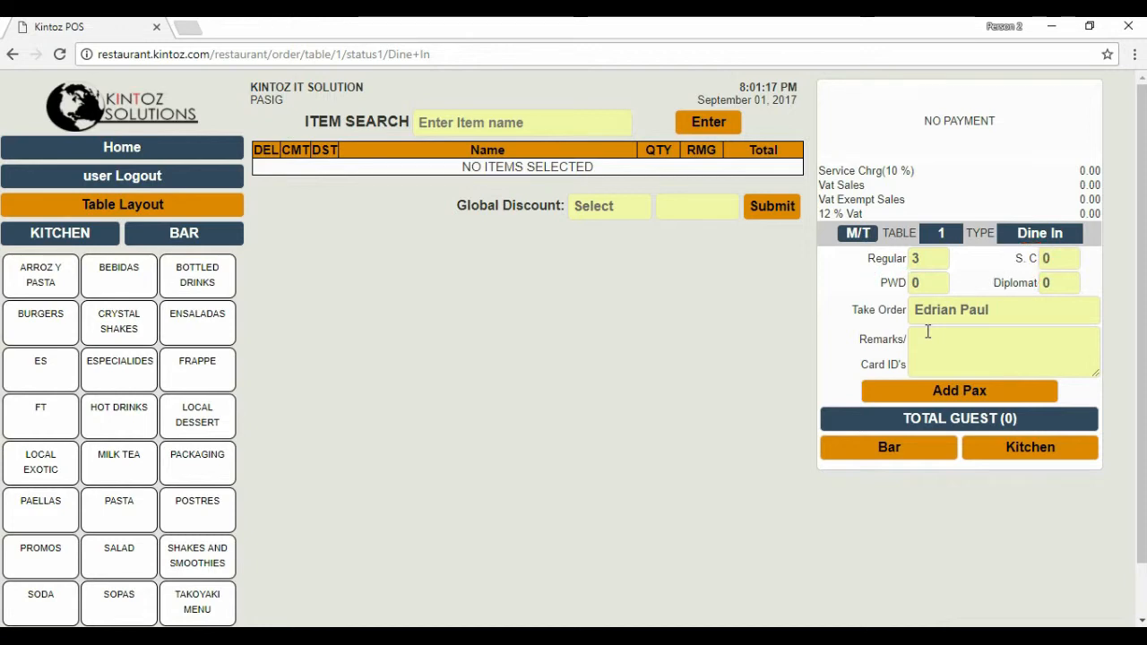
pyautogui.click(1010, 318)
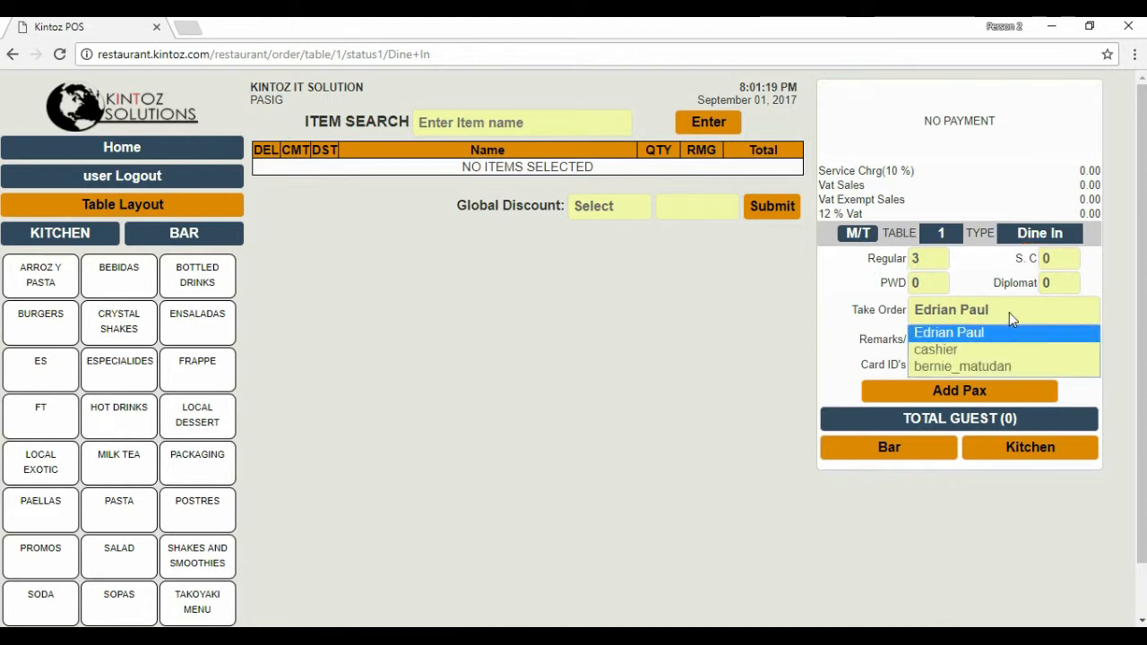
pyautogui.click(1009, 318)
pyautogui.click(959, 395)
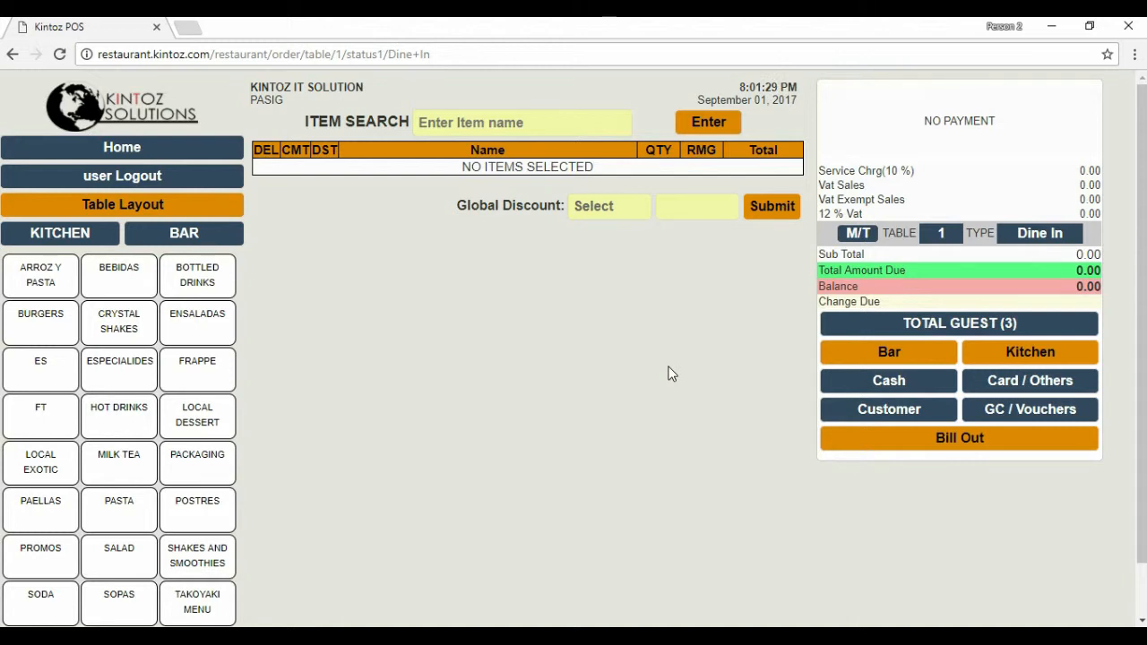
# Search the items for "burger" and add 2 Cheese Burgers to the order.
pyautogui.click(587, 125)
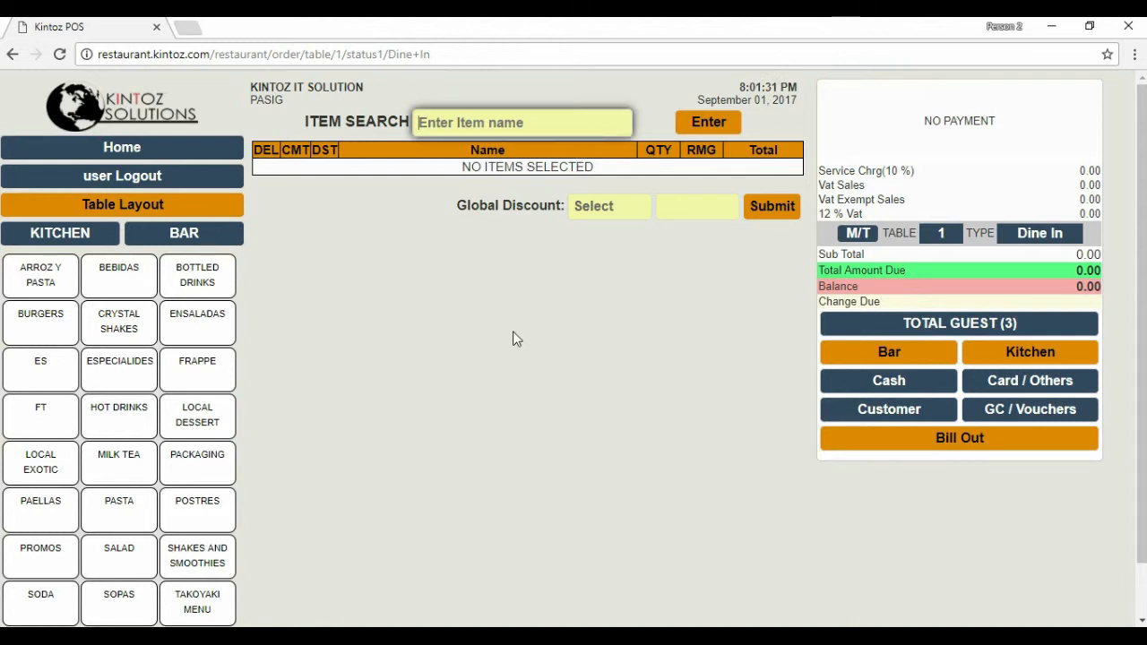
pyautogui.write('burger')
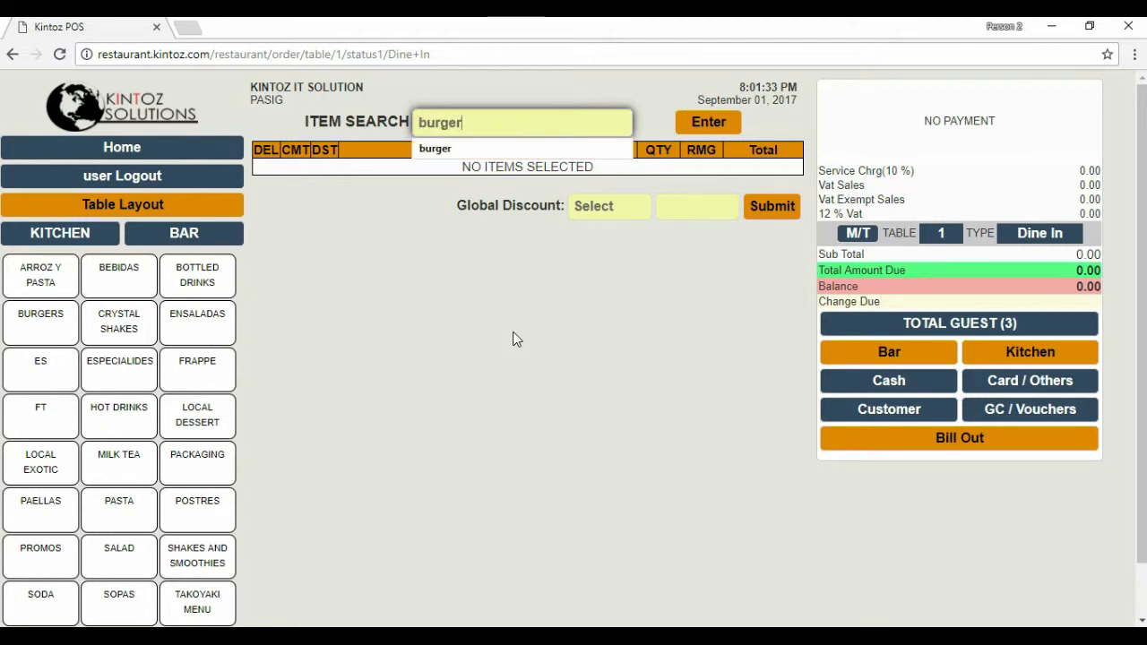
pyautogui.press('Return')
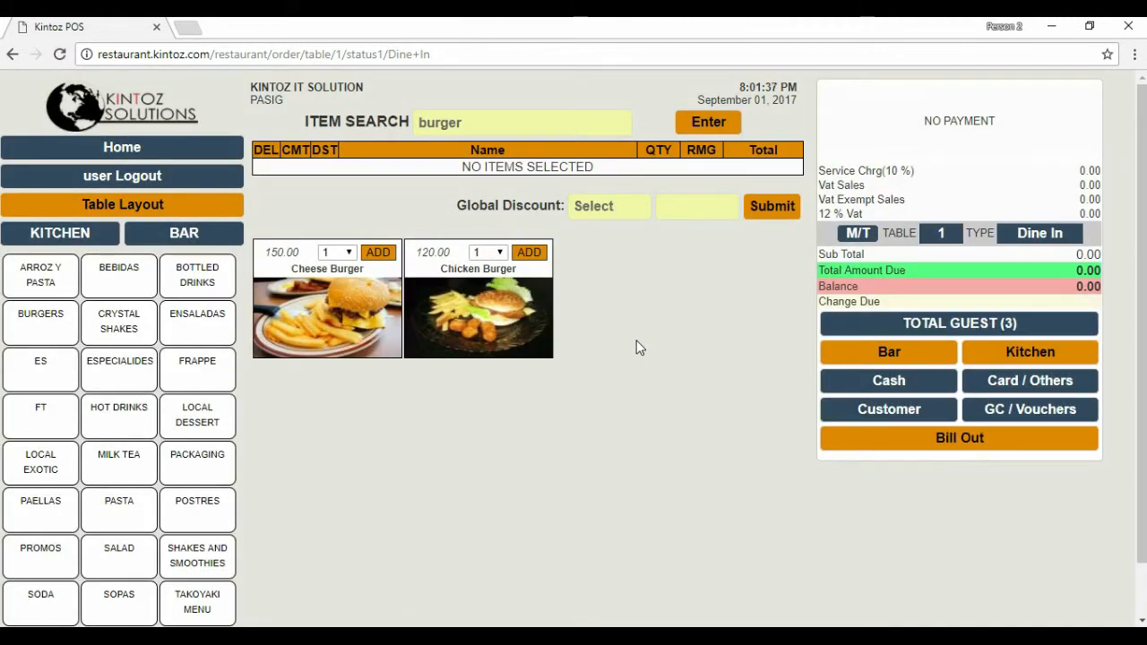
pyautogui.click(341, 252)
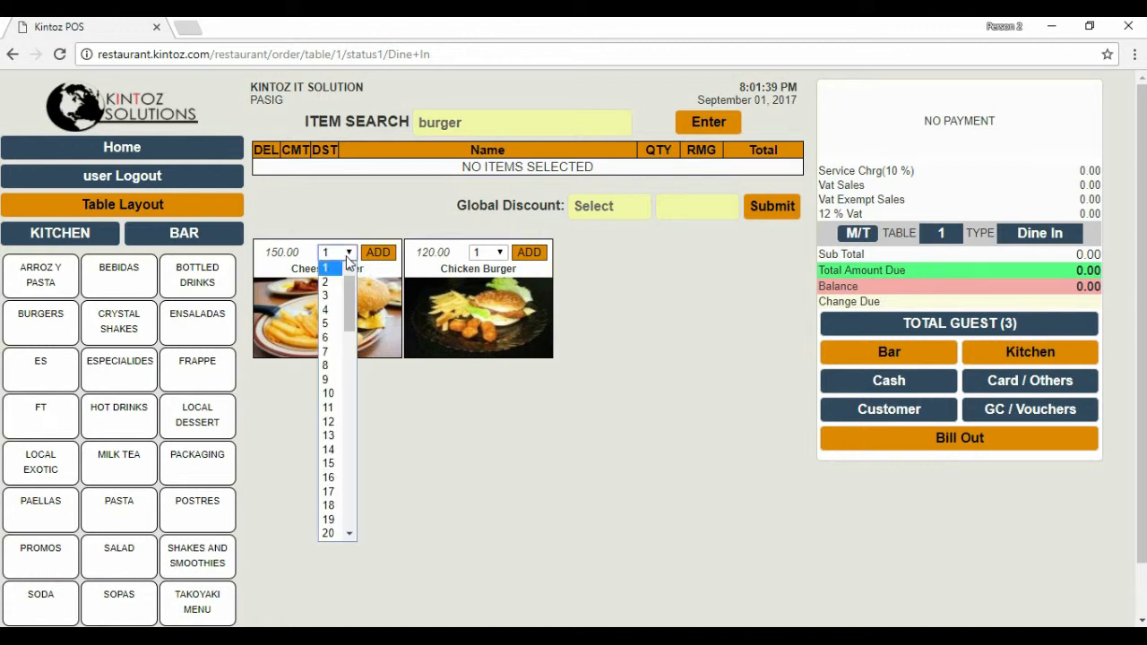
pyautogui.click(327, 282)
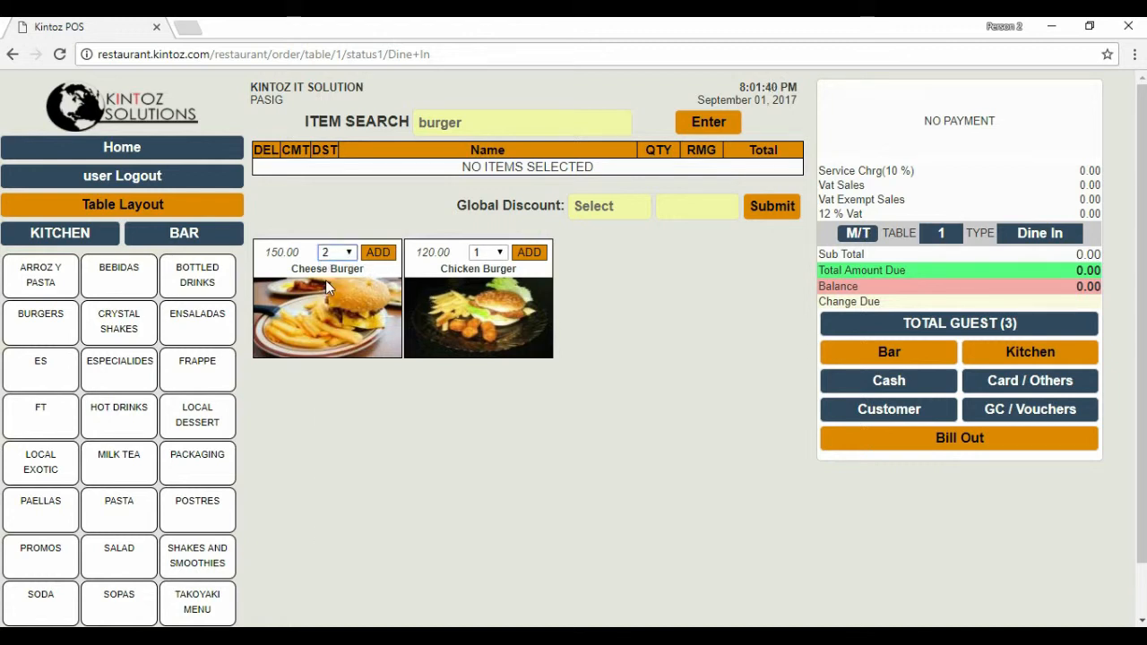
pyautogui.click(376, 255)
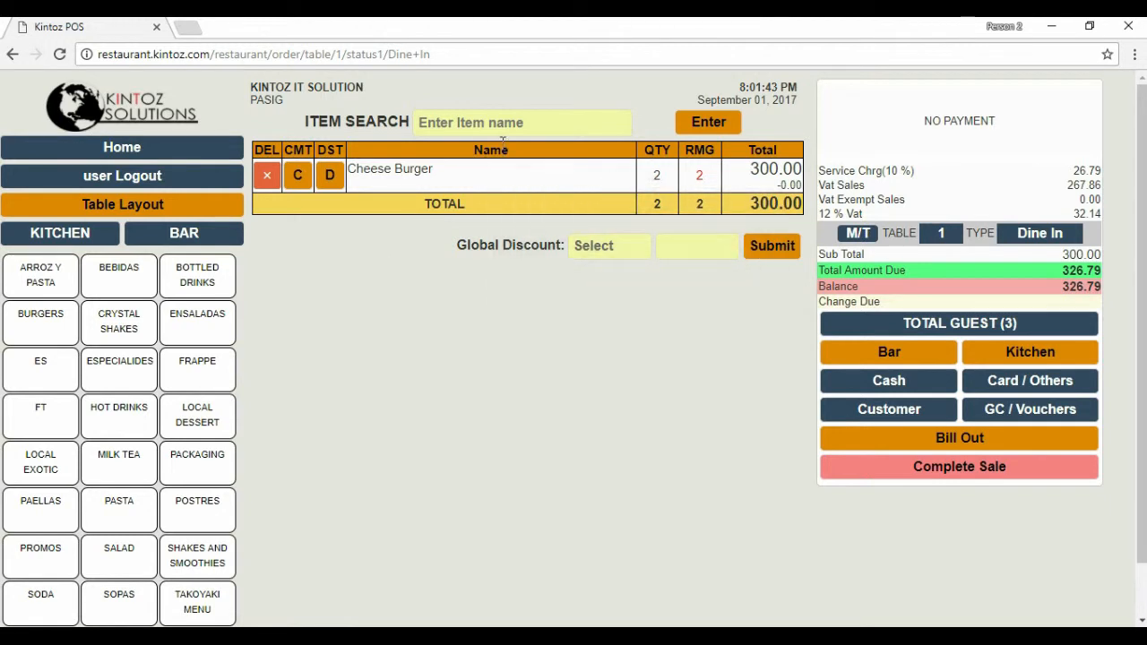
# Search the items for "chicken burger" and add 1 Chicken Burger to the order.
pyautogui.click(523, 121)
pyautogui.write('chi')
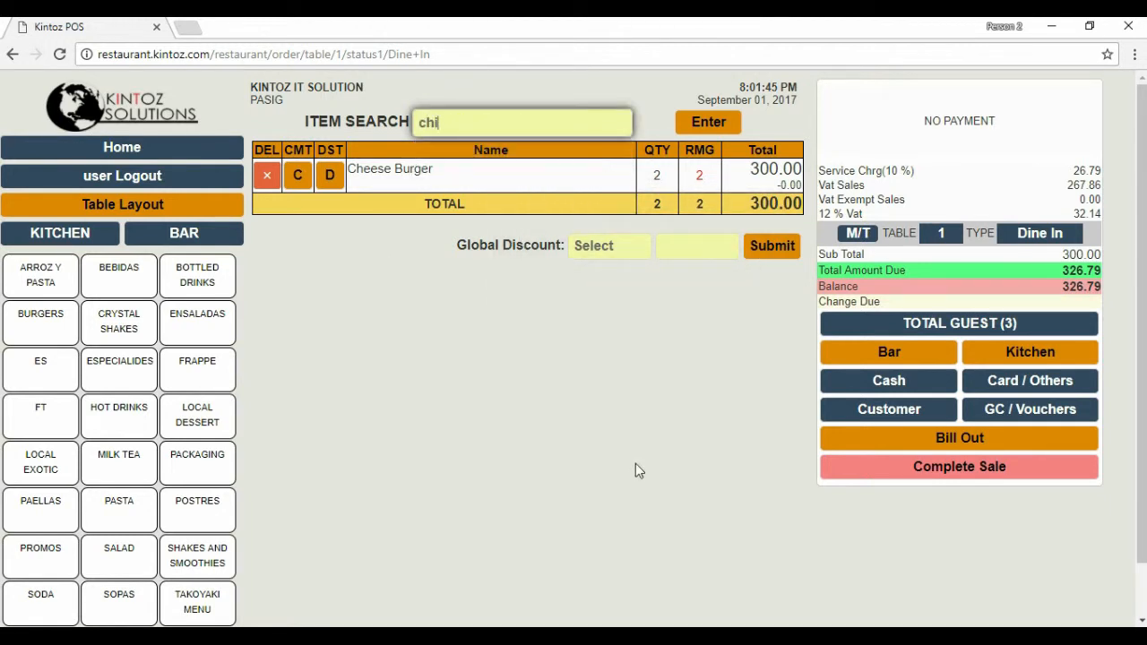
pyautogui.write('cken burger')
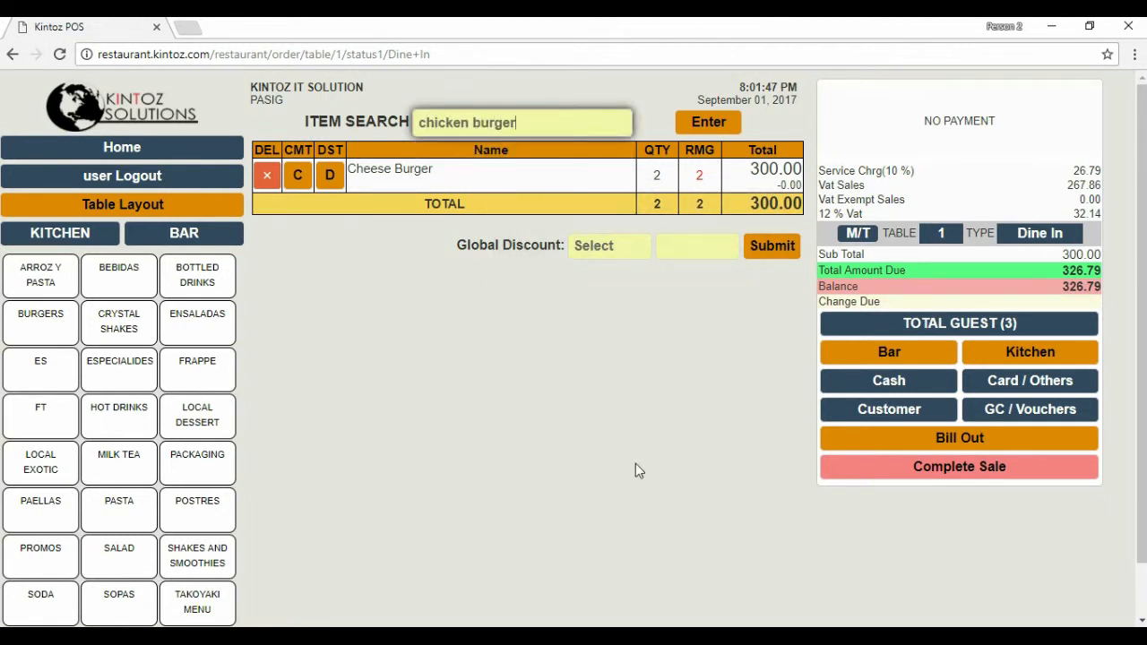
pyautogui.press('Return')
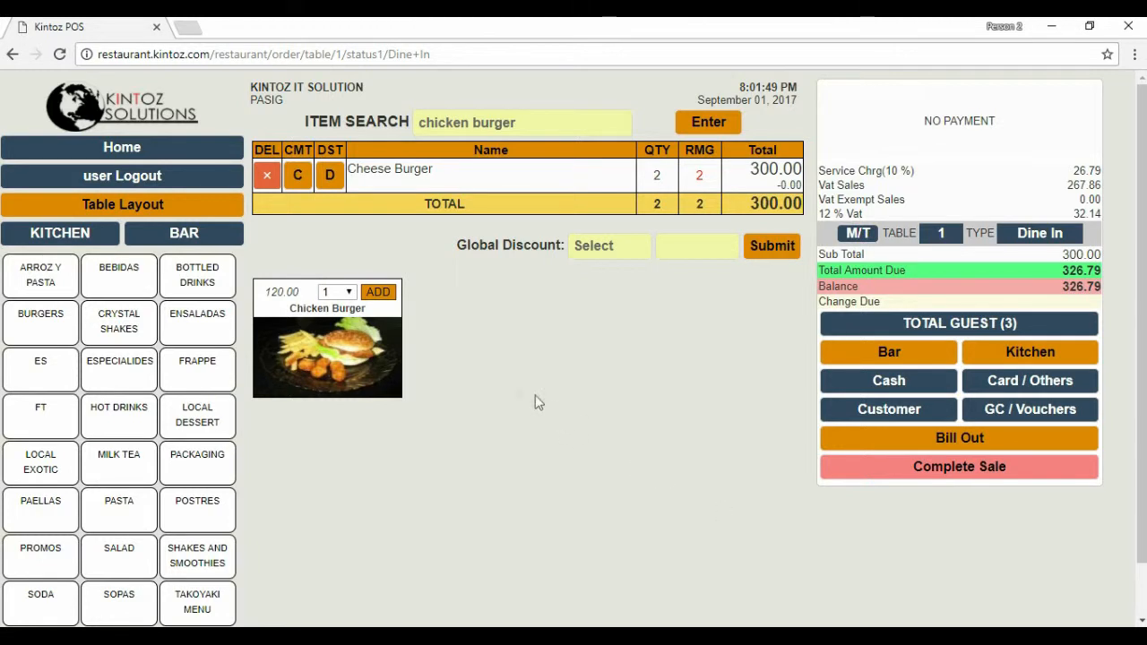
pyautogui.click(381, 293)
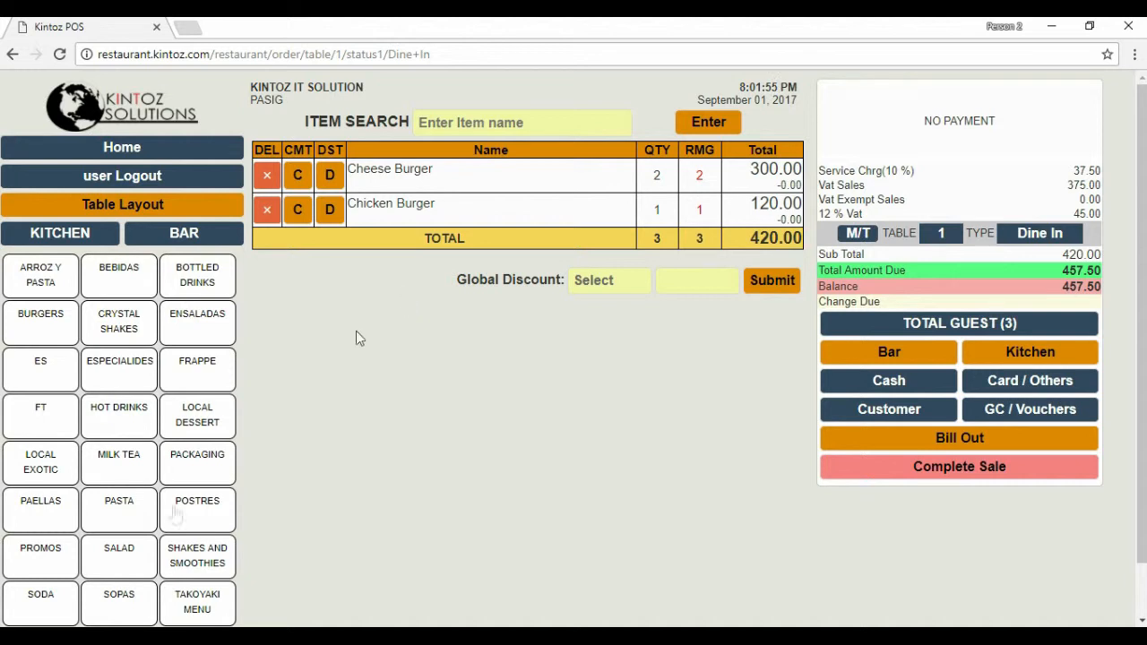
# Add 3 Sweet Sodas from the Soda category to the order.
pyautogui.click(40, 610)
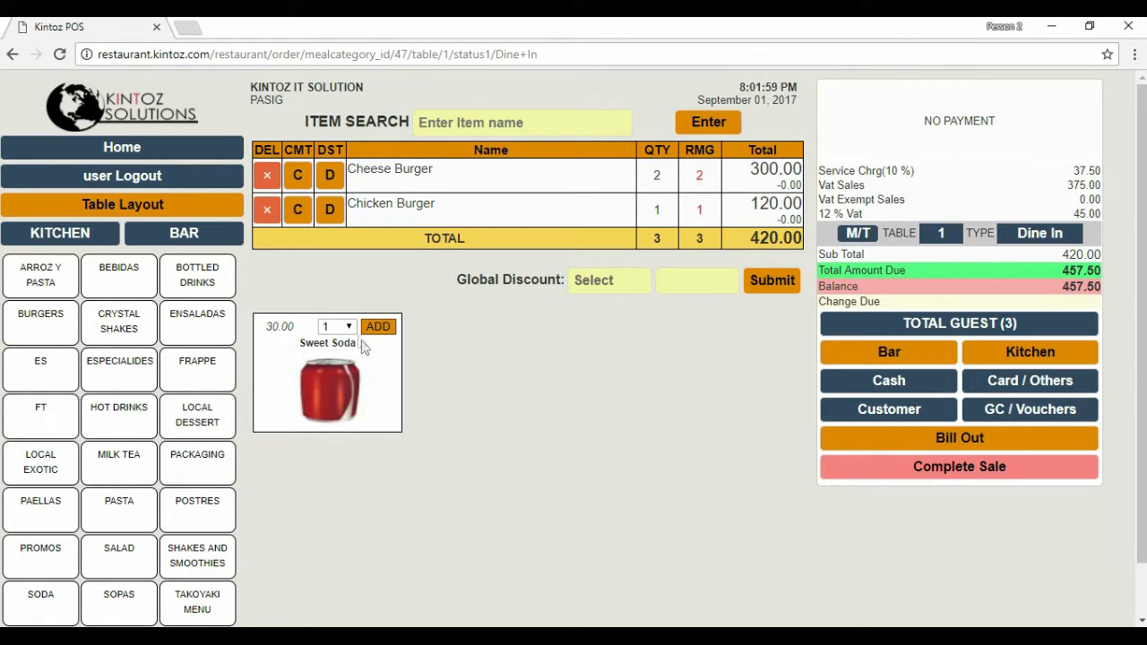
pyautogui.click(336, 326)
pyautogui.click(336, 369)
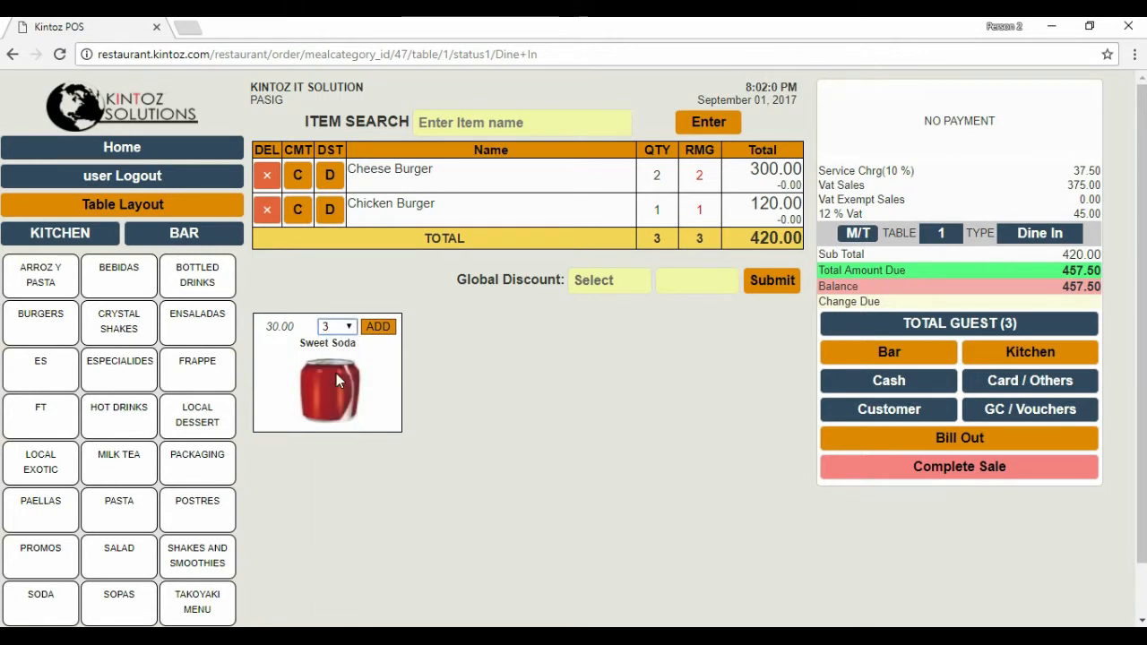
pyautogui.click(383, 327)
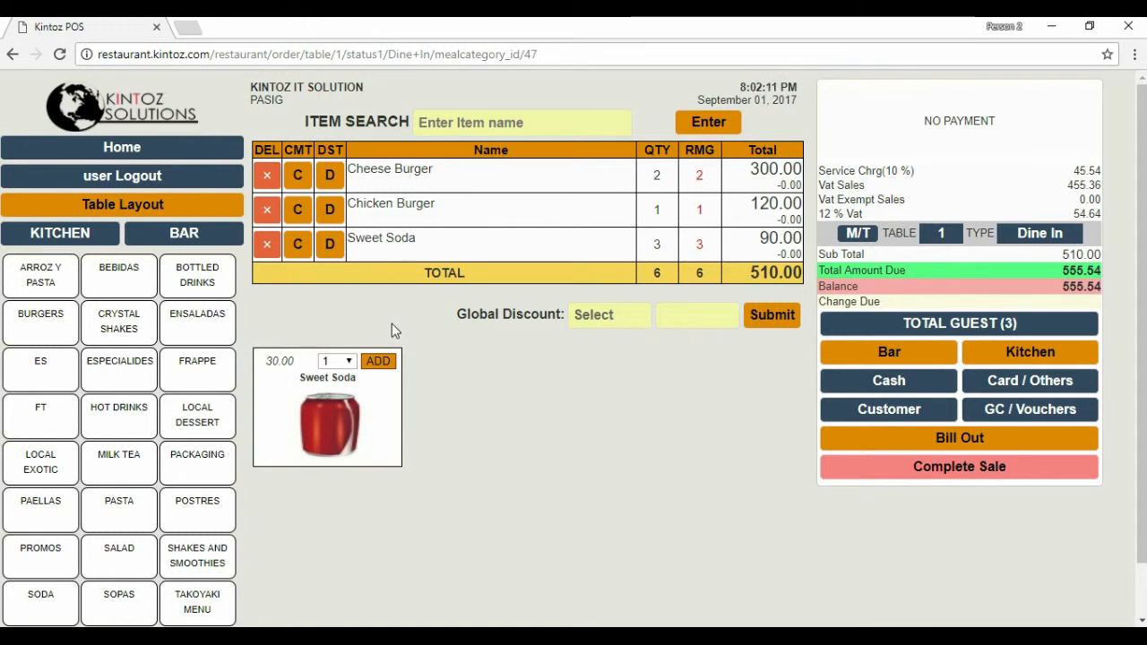
# Request deletion of the Sweet Soda line but cancel it, and view the bar's item categories.
pyautogui.click(267, 245)
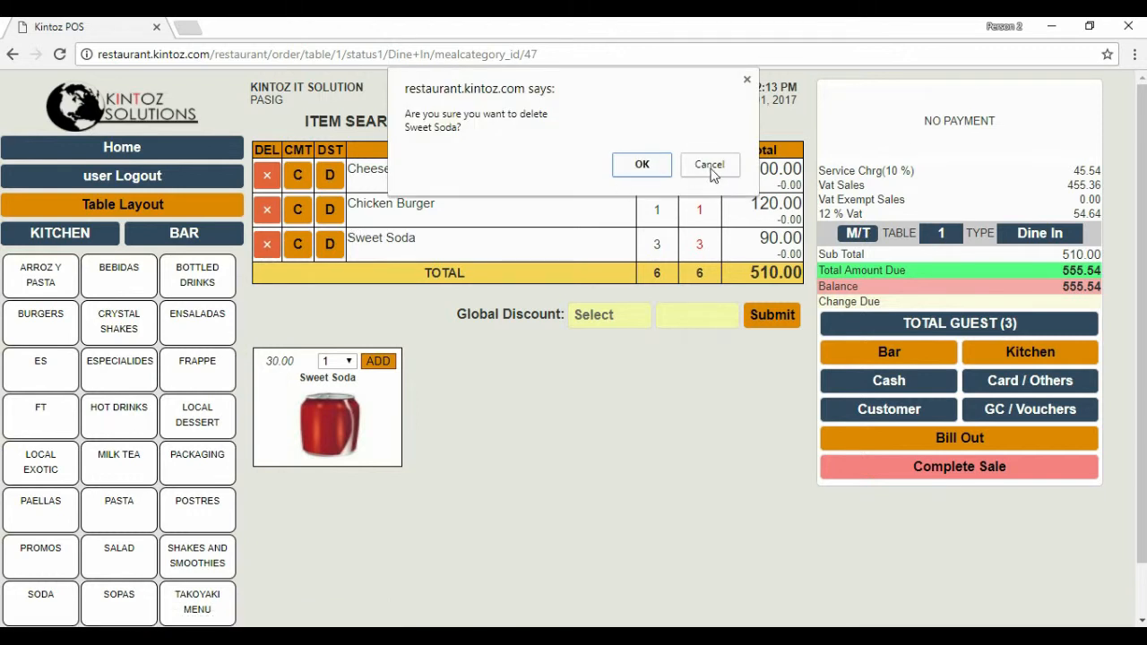
pyautogui.click(710, 163)
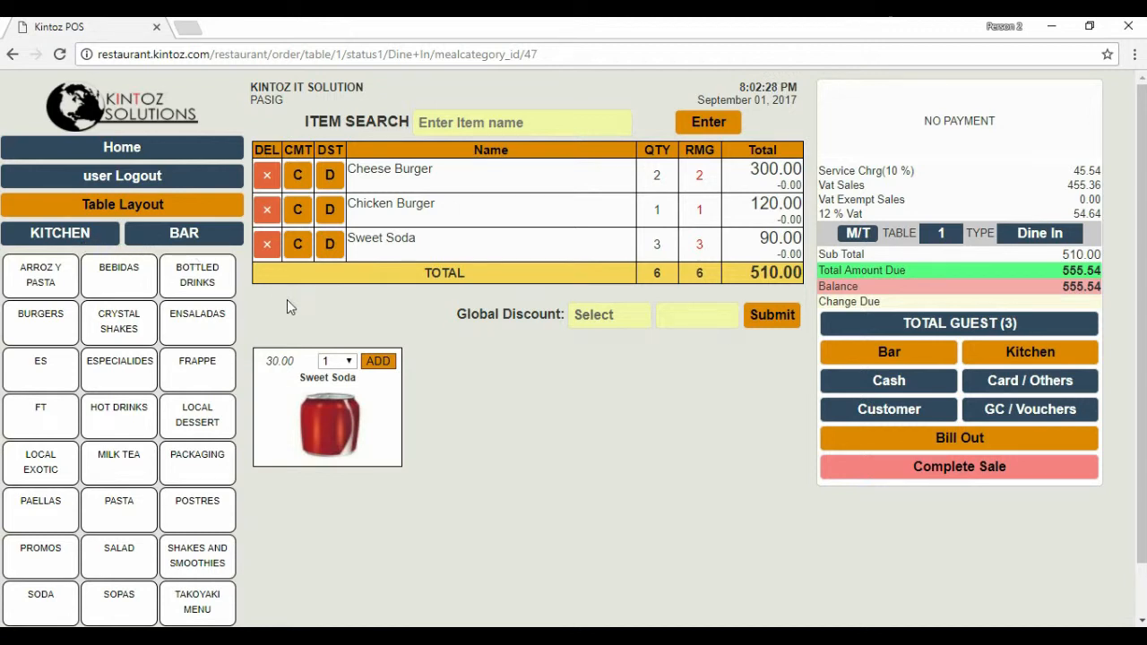
pyautogui.click(166, 239)
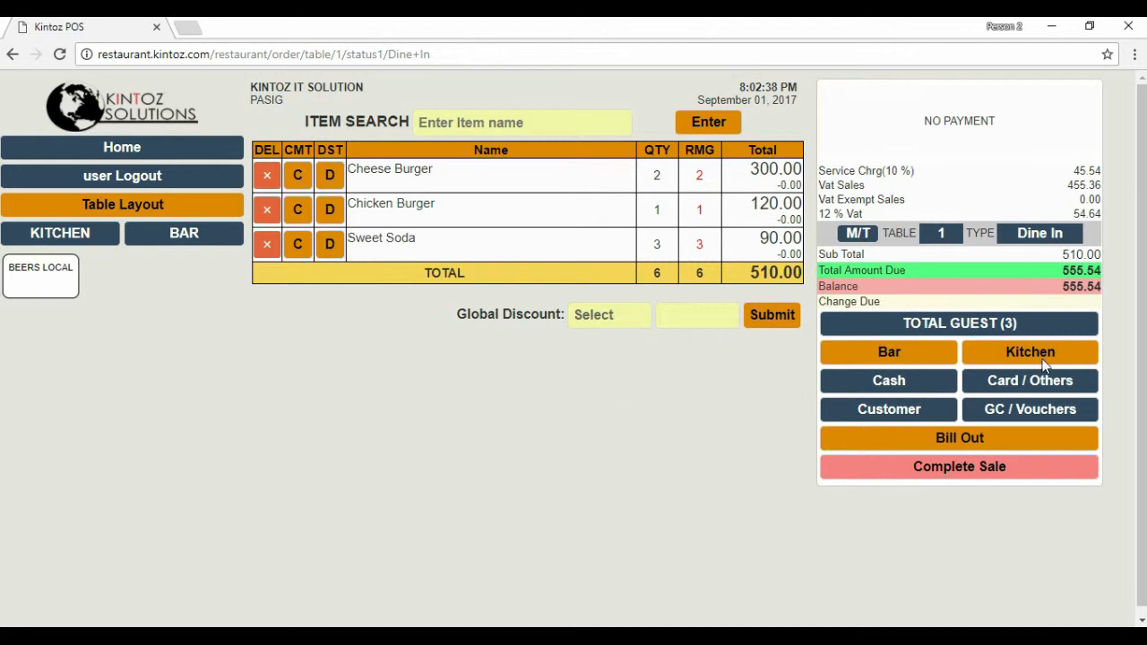
# Open the kitchen list for Table 1 and mark the Cheese Burger as served.
pyautogui.click(1071, 356)
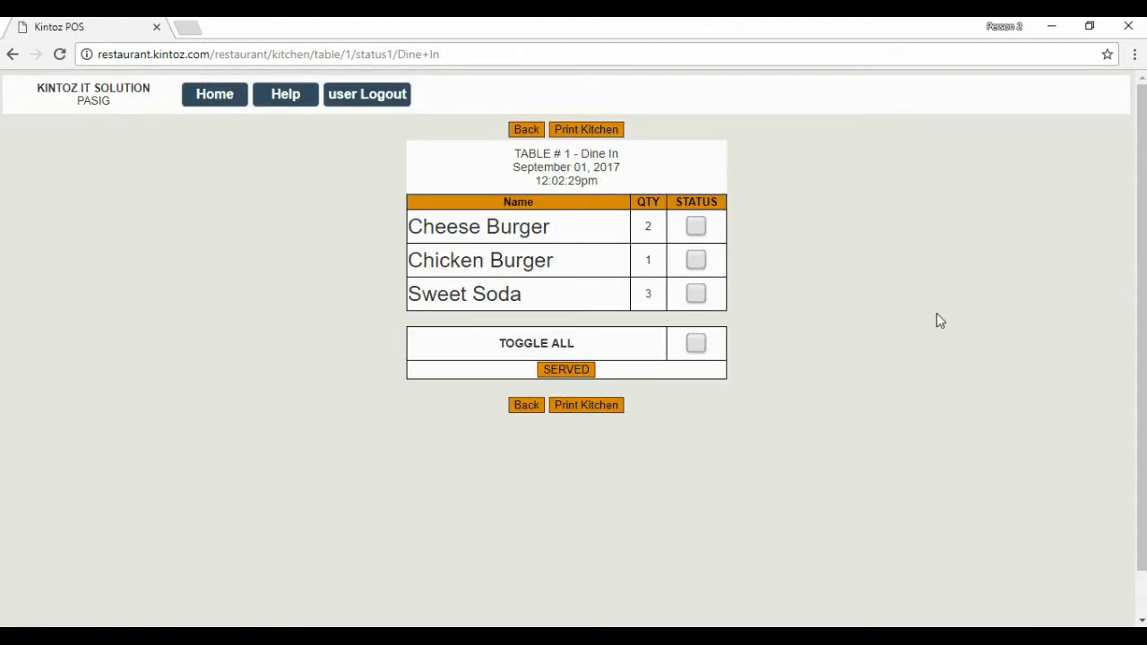
pyautogui.click(696, 226)
pyautogui.click(571, 369)
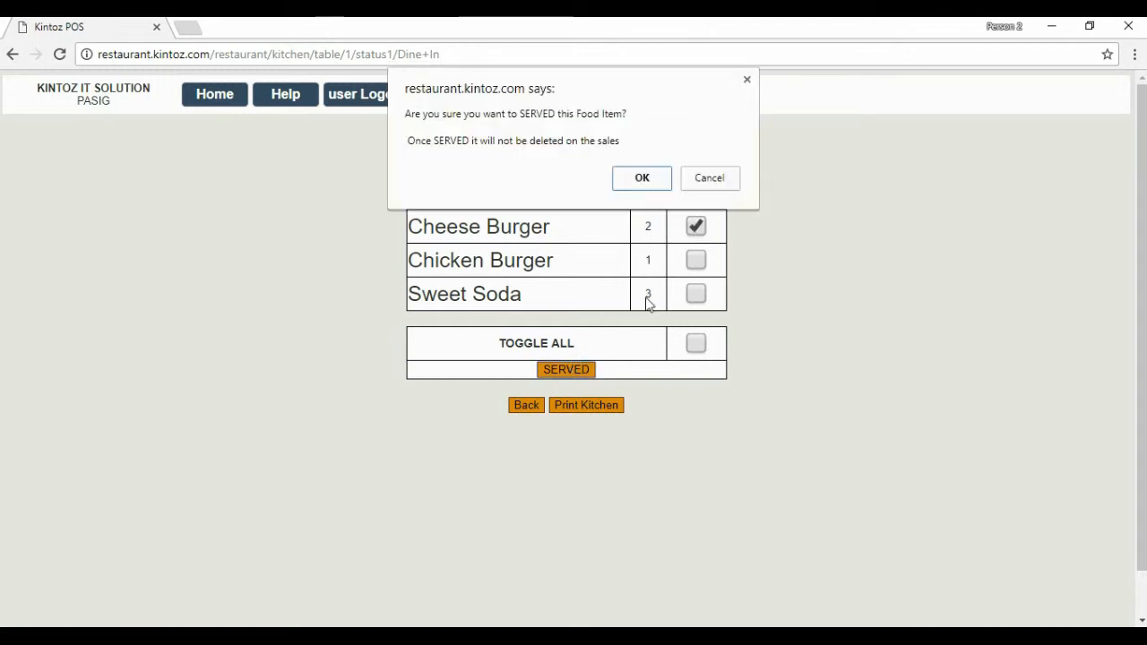
pyautogui.click(655, 183)
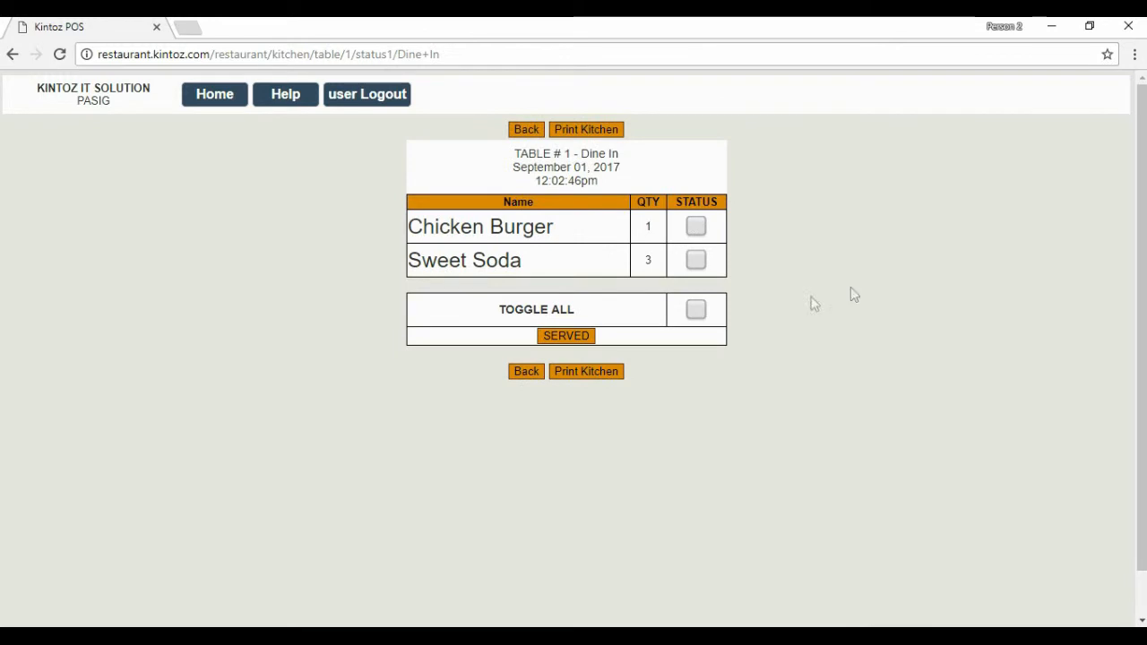
# Mark all remaining kitchen items, Chicken Burger and Sweet Soda, as served and return to the order.
pyautogui.click(697, 314)
pyautogui.click(572, 337)
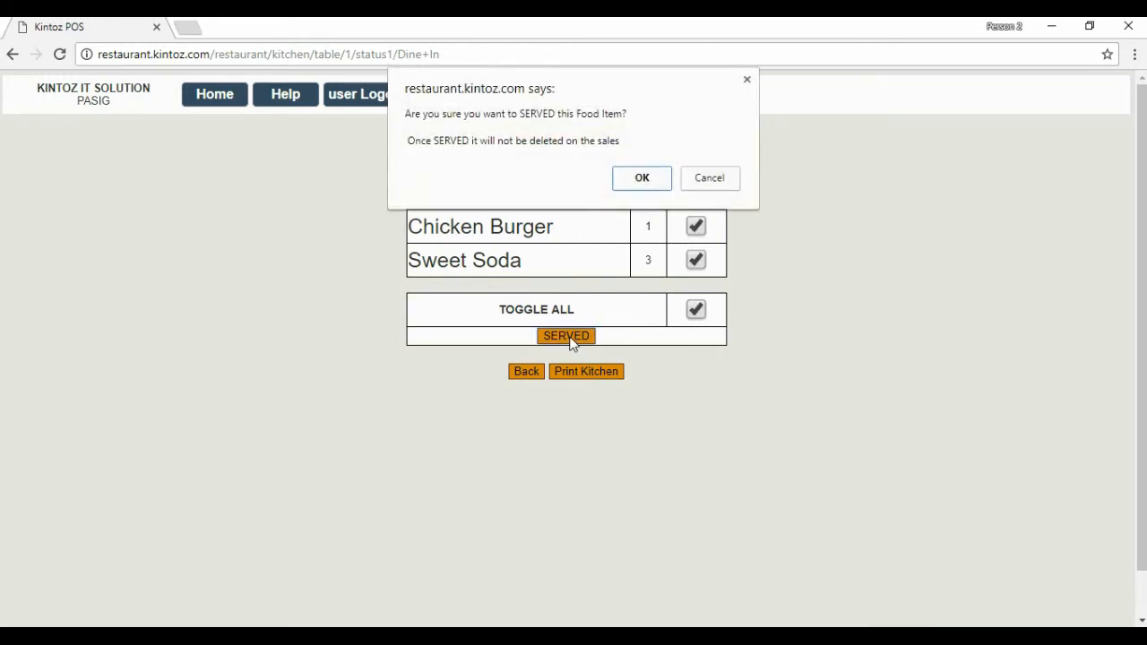
pyautogui.click(643, 176)
pyautogui.click(523, 240)
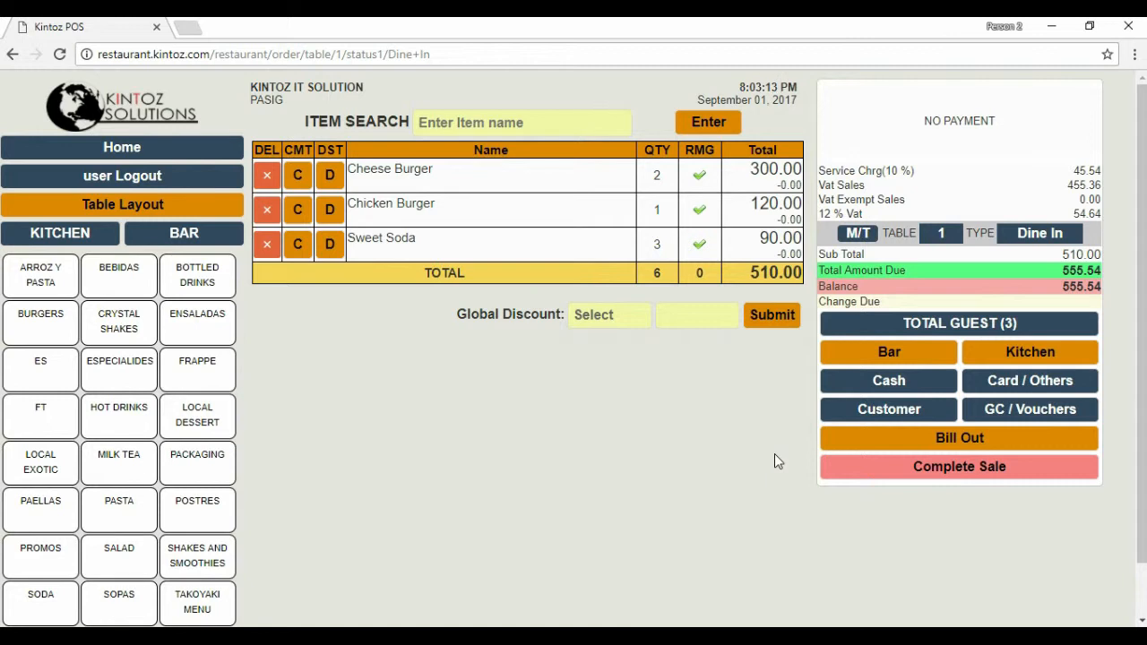
# Preview the printed bill-out for Table 1, cancel the printing, and return to the order.
pyautogui.click(947, 439)
pyautogui.click(686, 194)
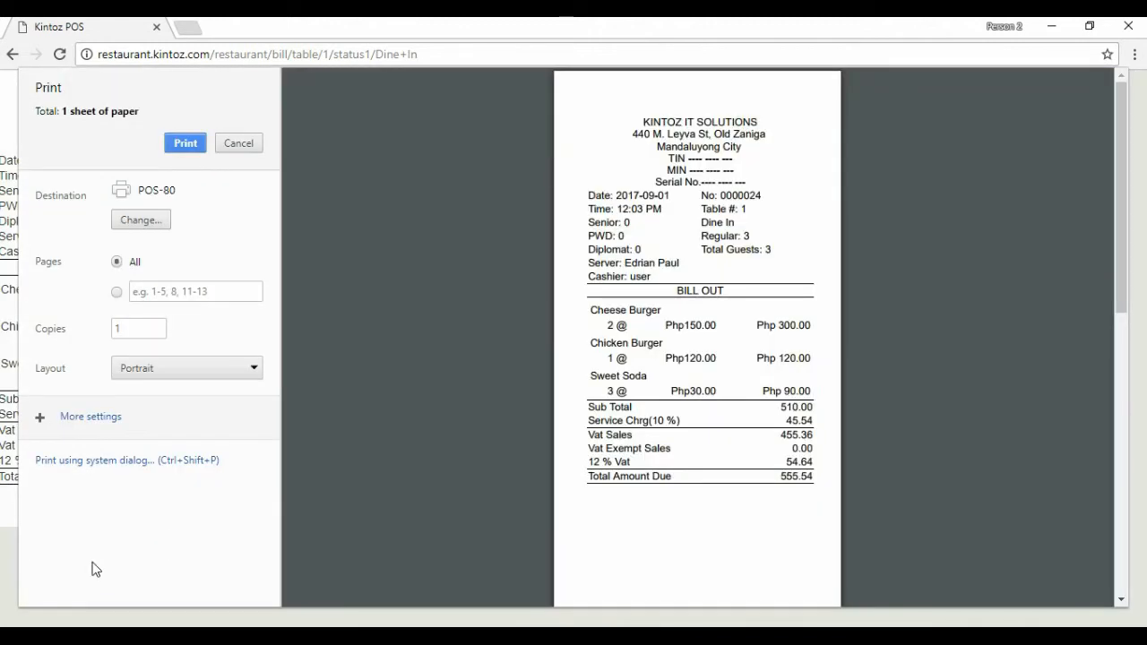
pyautogui.click(239, 144)
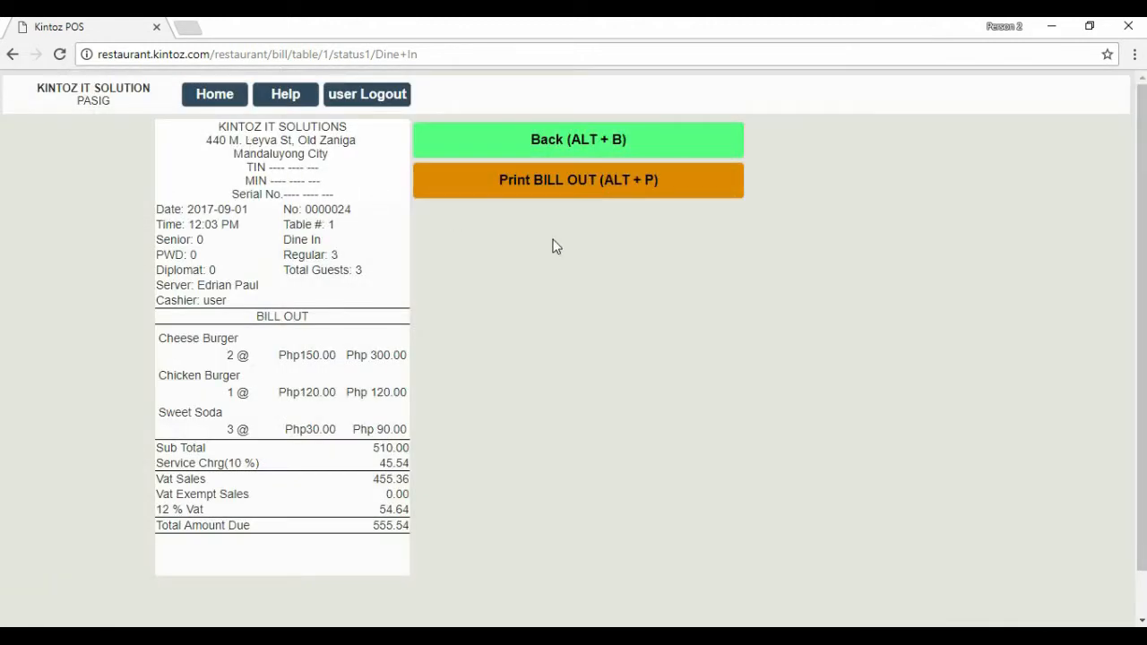
pyautogui.click(617, 145)
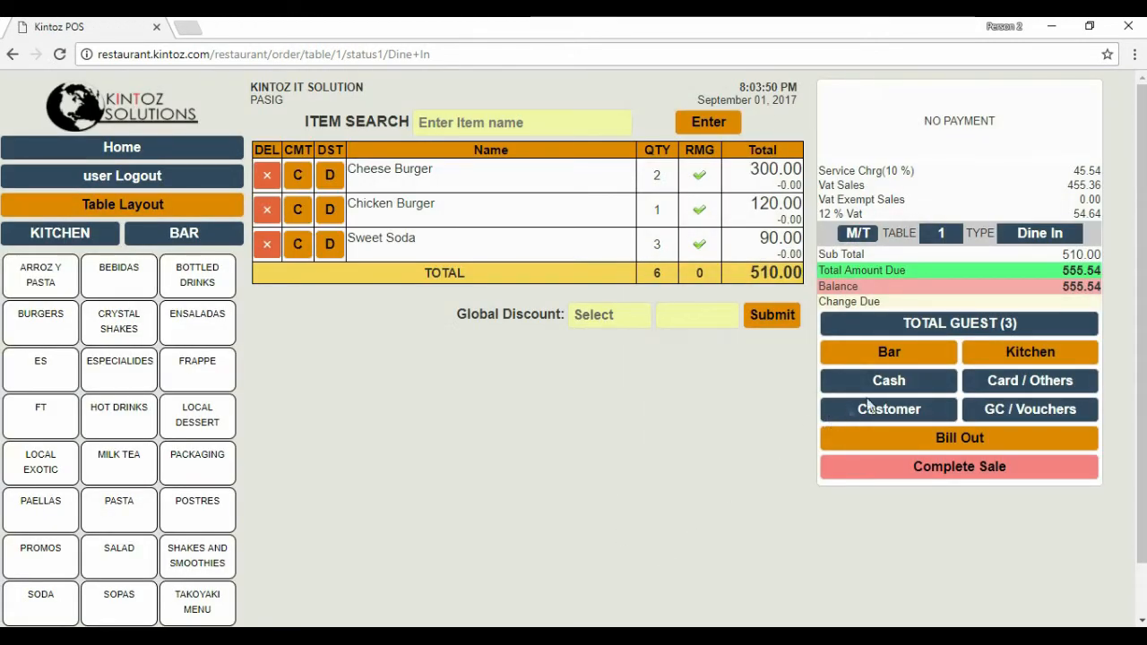
# Add a cash payment of 600 to the Table 1 order.
pyautogui.click(908, 379)
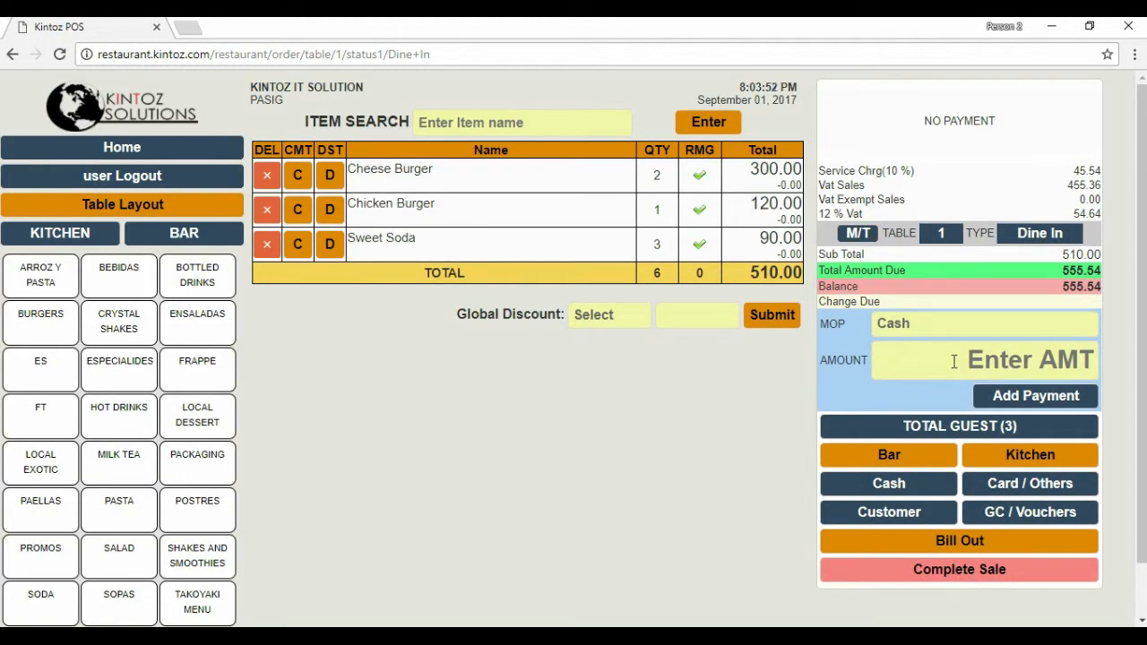
pyautogui.click(909, 374)
pyautogui.write('6600')
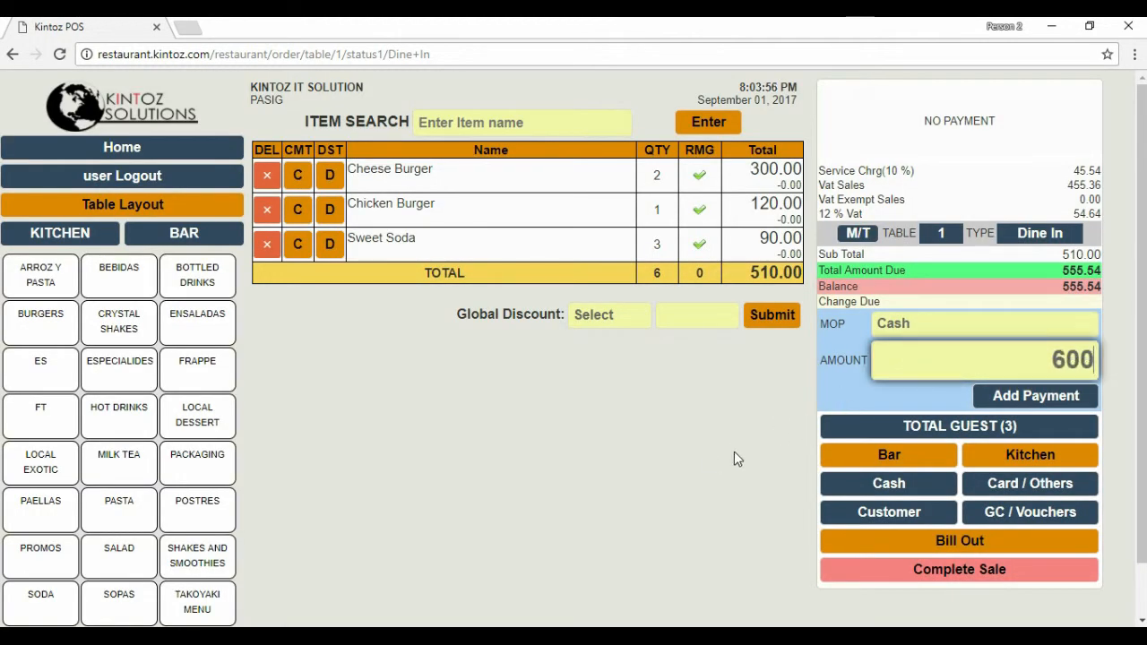
pyautogui.click(1016, 399)
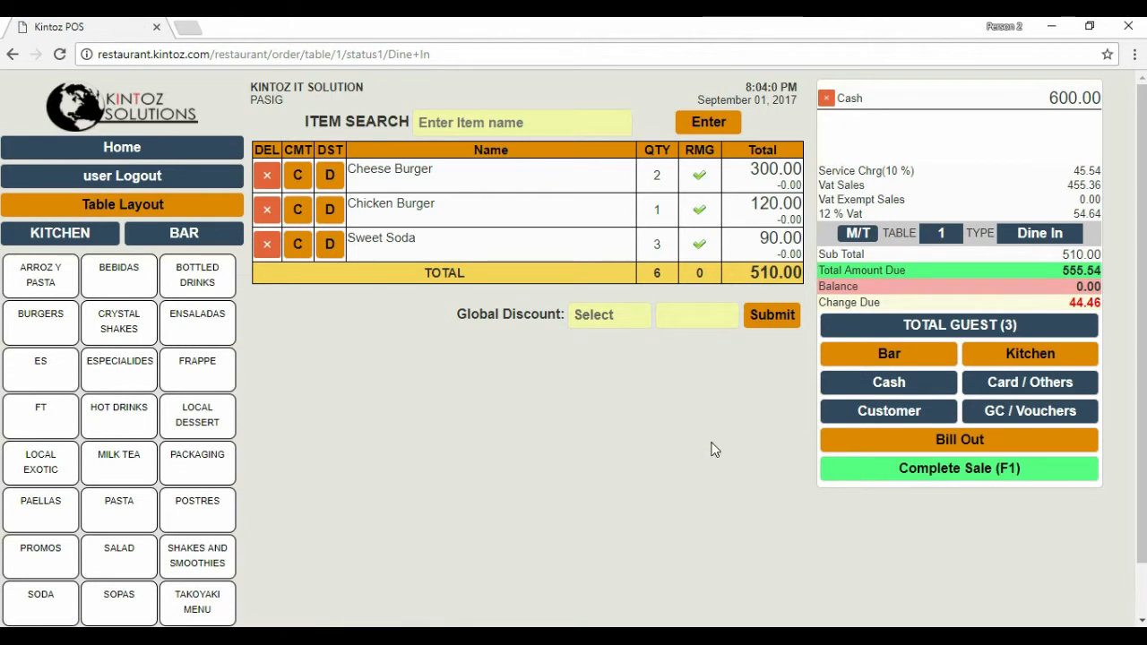
# Complete the sale with a print request for its official receipt, and return to the table layout for a new order.
pyautogui.click(1037, 468)
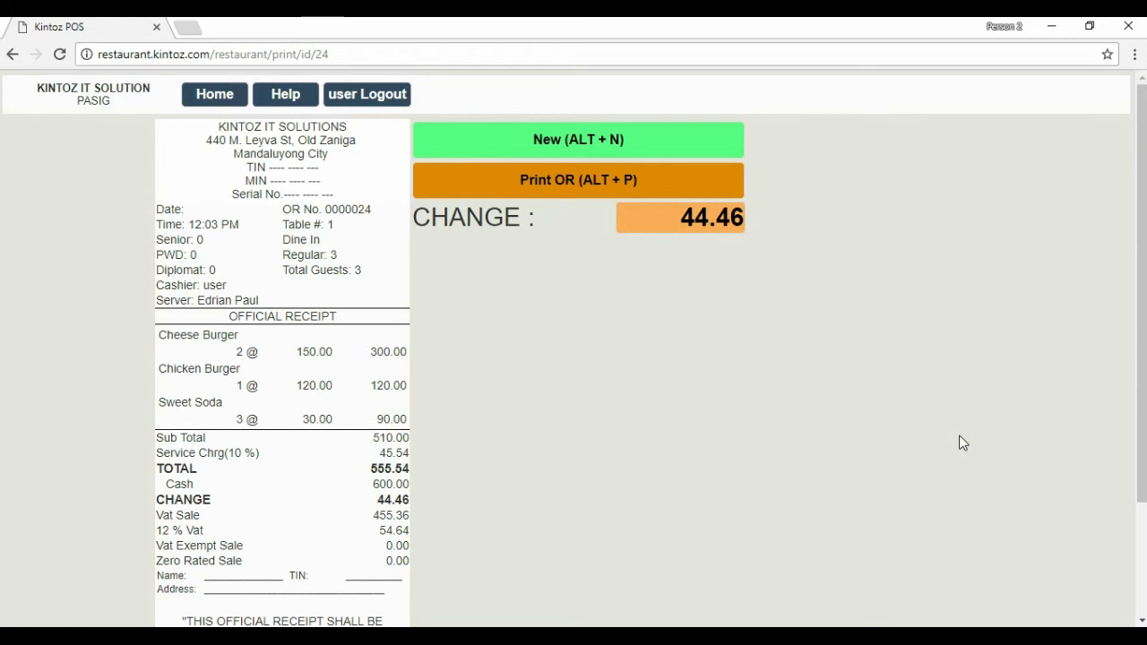
pyautogui.click(691, 179)
pyautogui.click(664, 139)
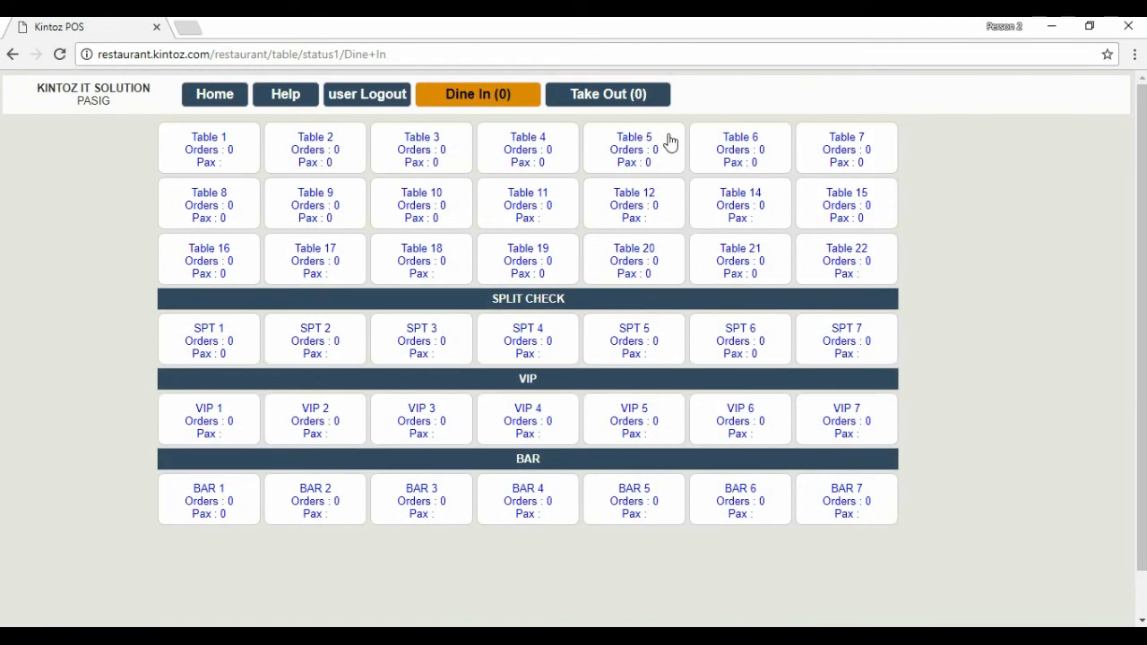